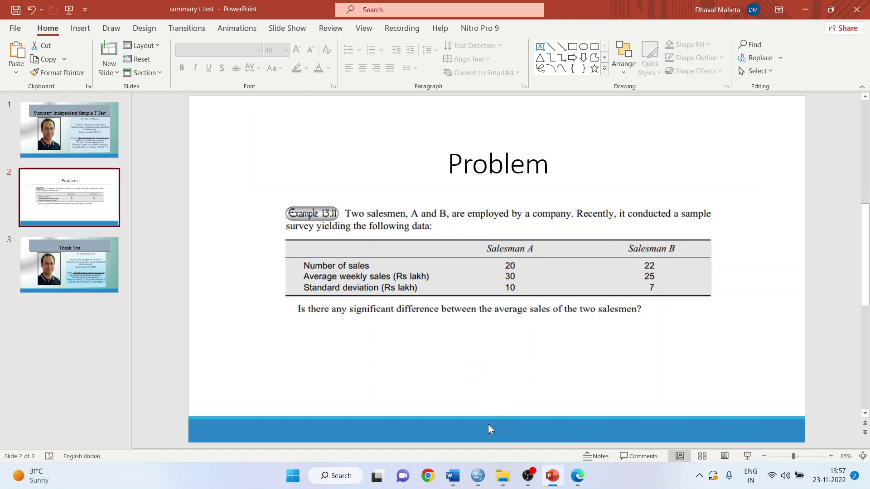
Open SPSS's Summary Independent-Samples T Test with cleared fields, then return to the PowerPoint problem slide.
mouse_move(478, 467)
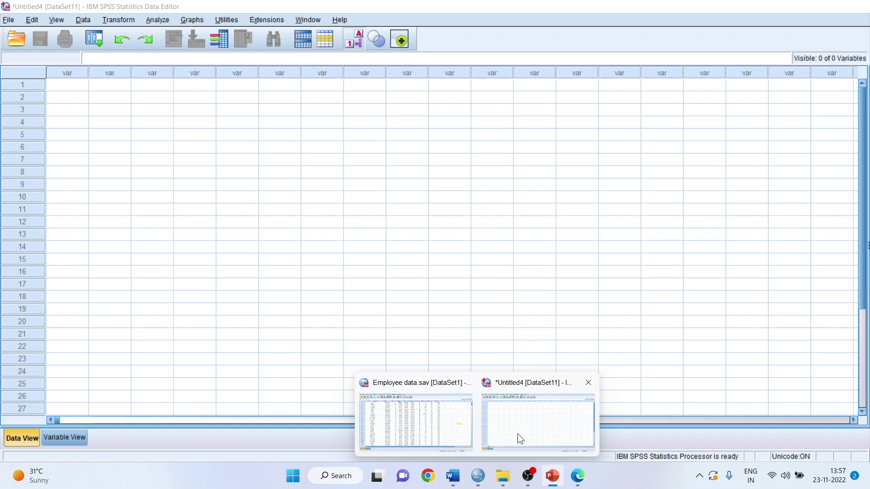
left_click(517, 434)
left_click(159, 20)
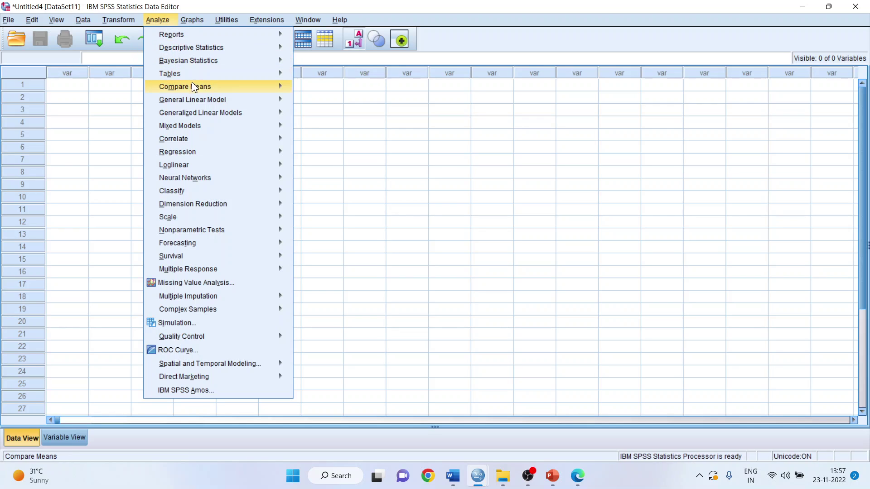
mouse_move(279, 93)
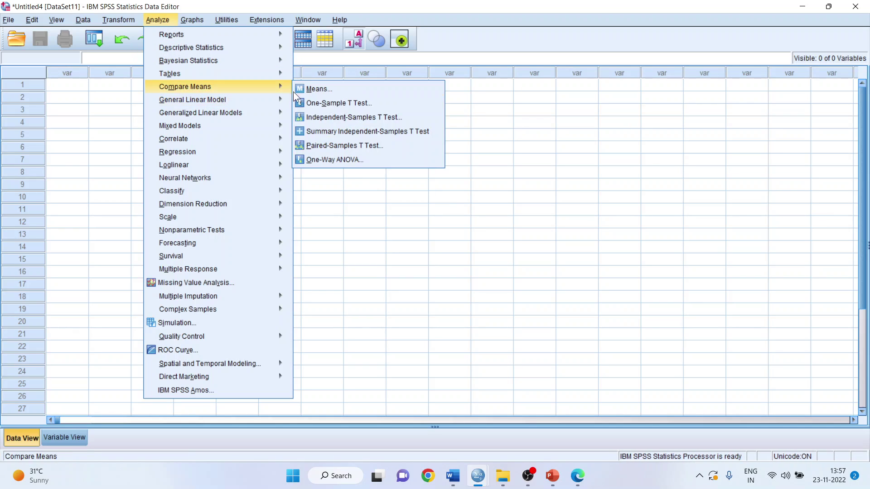
left_click(321, 132)
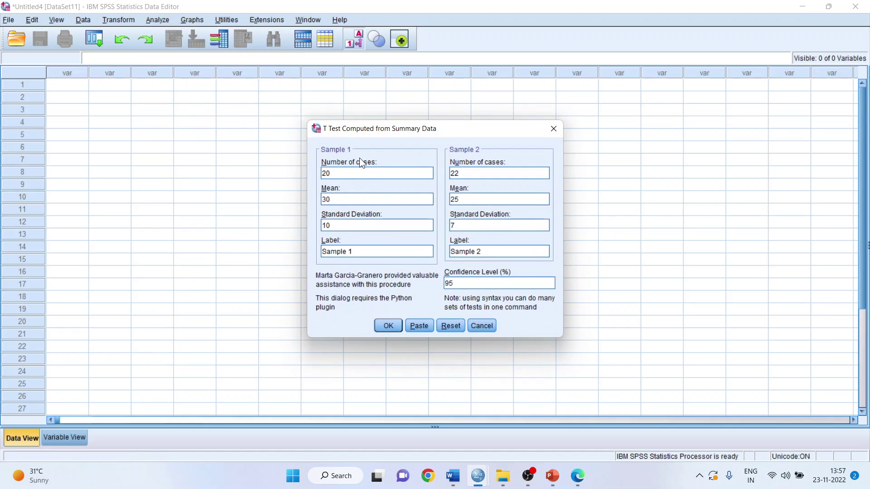
left_click(447, 327)
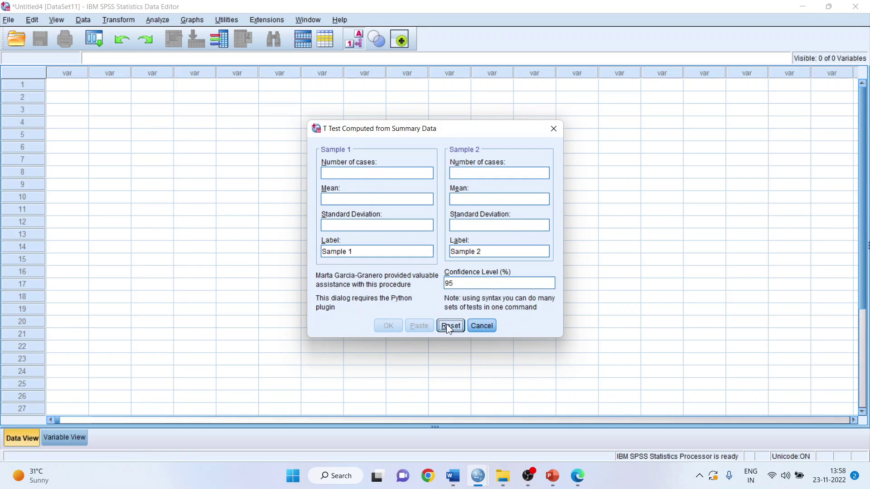
left_click(554, 477)
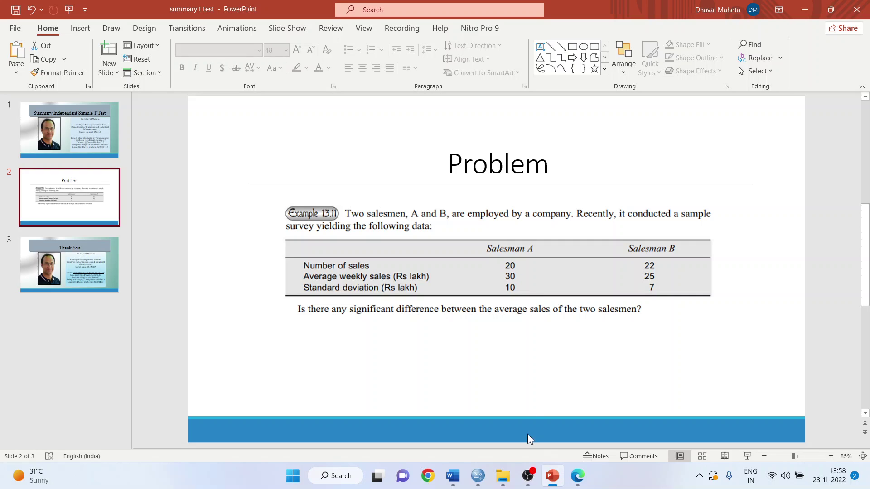
Enter Sample 1 as 20 cases, mean 30, standard deviation 10, then recheck the problem slide.
mouse_move(528, 476)
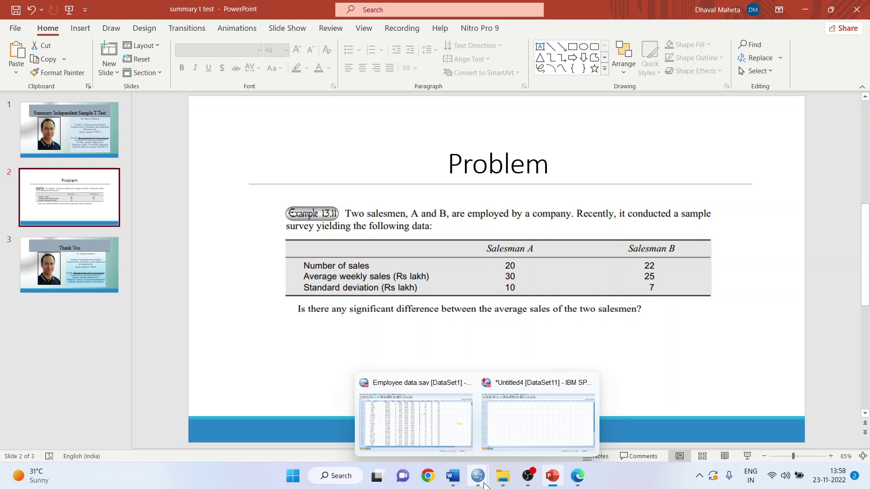
left_click(520, 440)
left_click(520, 440)
left_click(334, 173)
type("20")
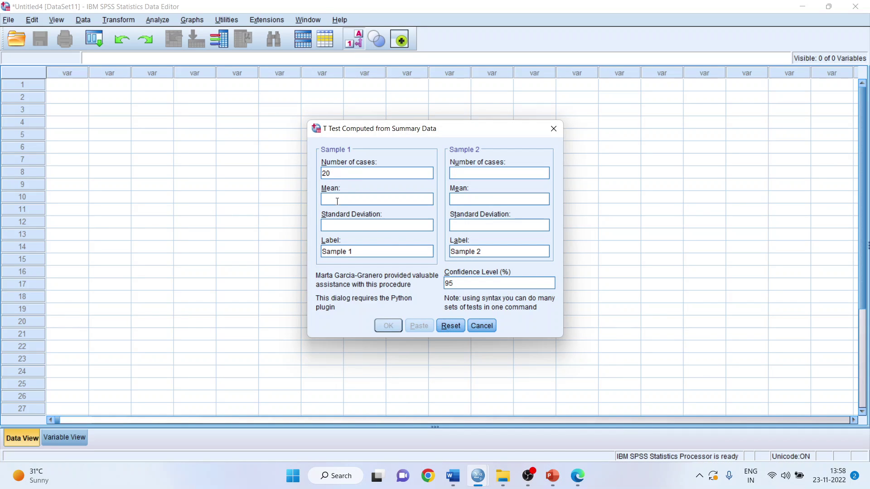
left_click(334, 200)
type("30")
left_click(341, 225)
type("10")
left_click(552, 477)
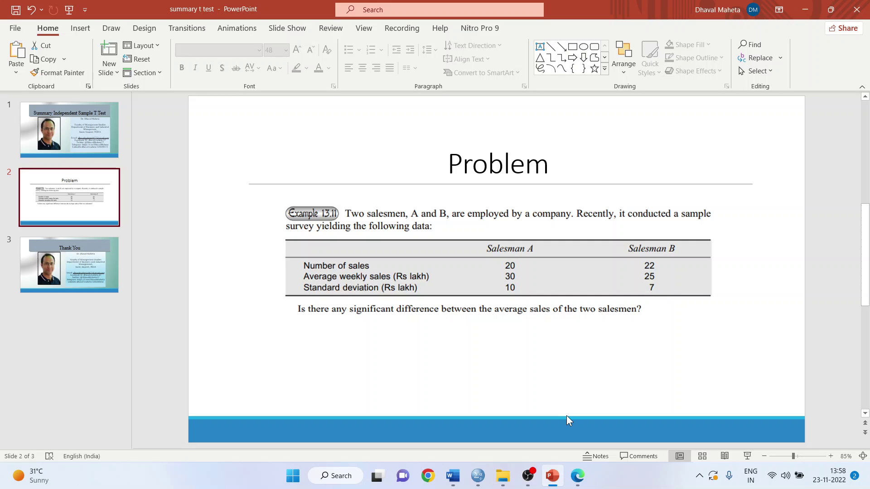
Enter Sample 2 as 22 cases, mean 25, standard deviation 7.
mouse_move(478, 475)
left_click(521, 436)
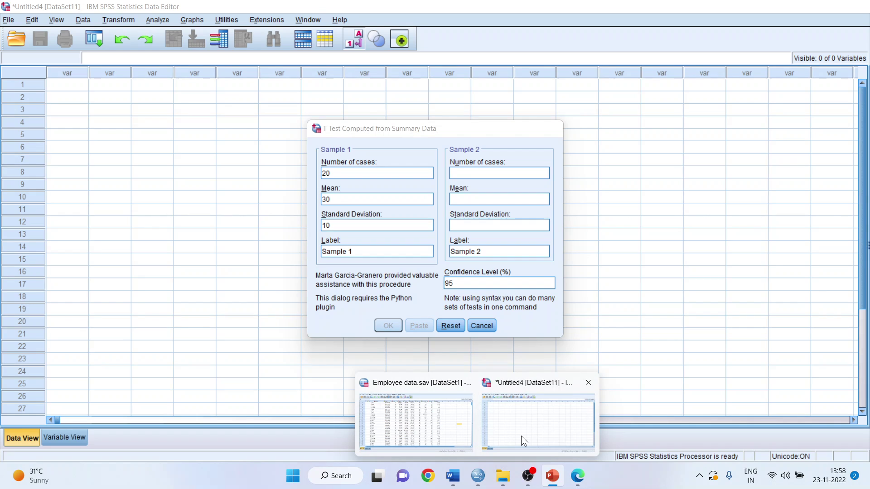
left_click(489, 173)
type("22")
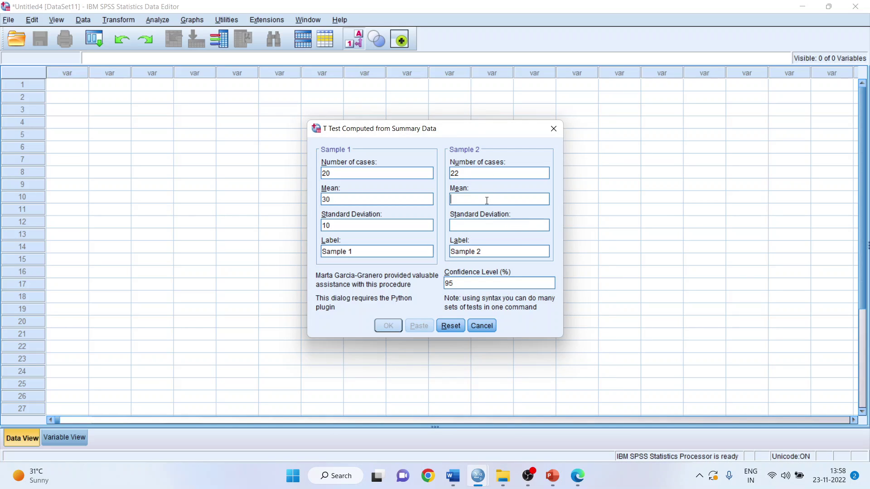
type("25")
left_click(486, 228)
type("7")
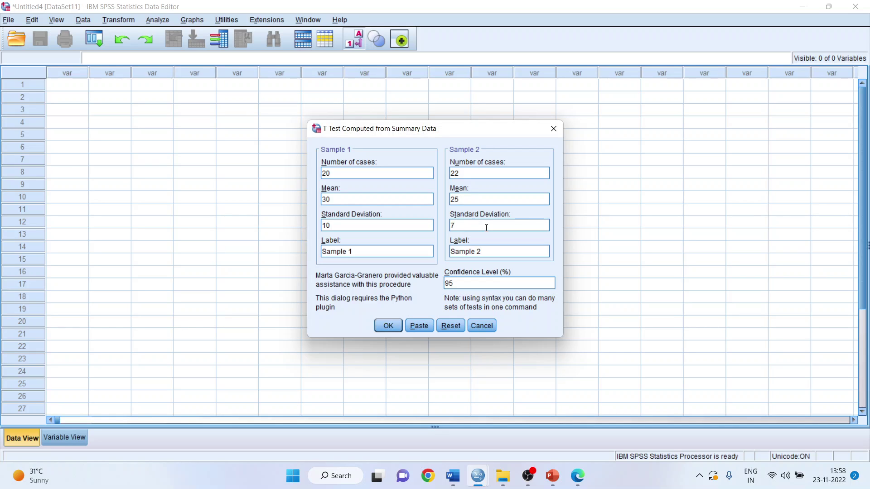
Run the summary t test and bring the Word case study document forward.
left_click(400, 325)
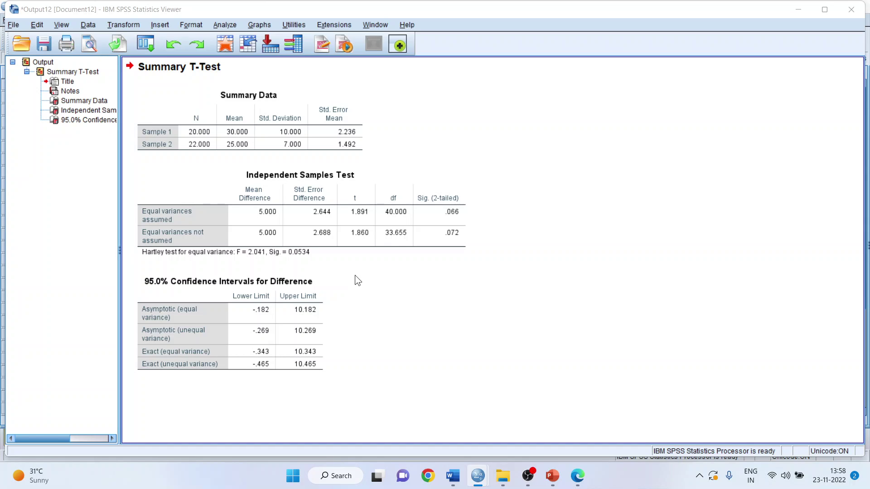
mouse_move(453, 476)
left_click(464, 436)
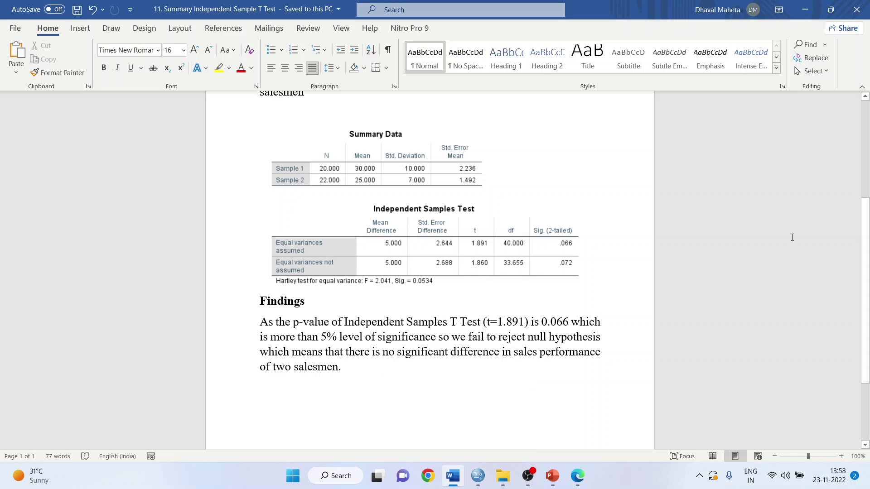
Append 'in terms of sales performance' after 'salesmen 2' in the Research Hypothesis.
left_click(866, 117)
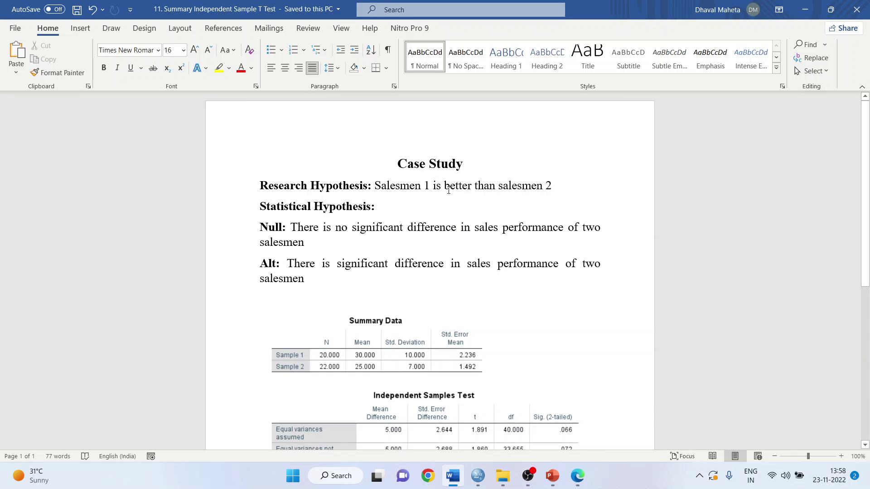
left_click(561, 187)
type("in terms ")
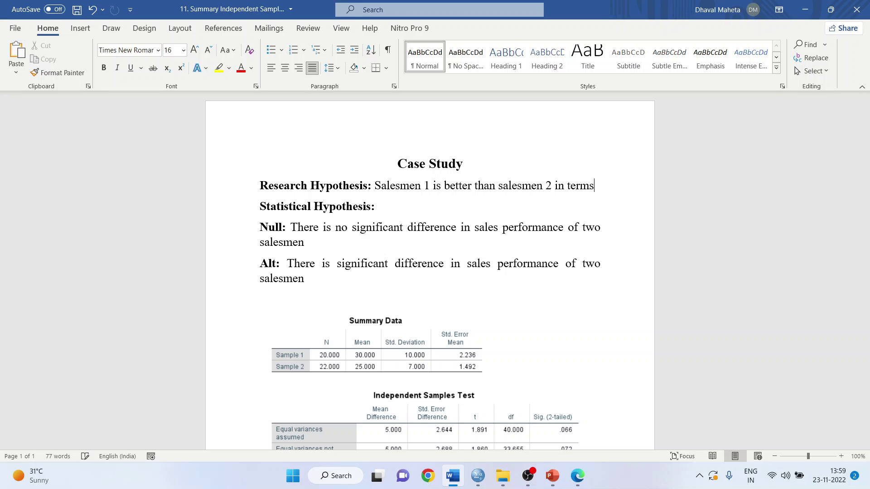
type("of sales p")
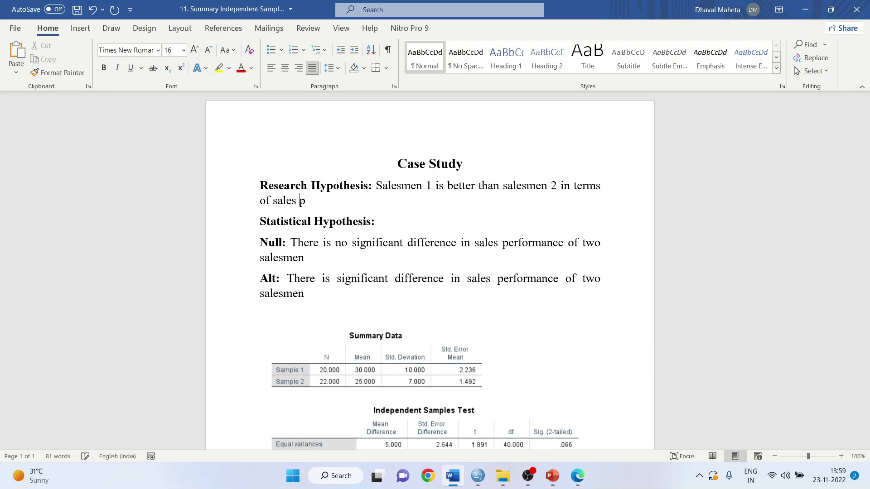
type("erformance")
key("ctrl+b")
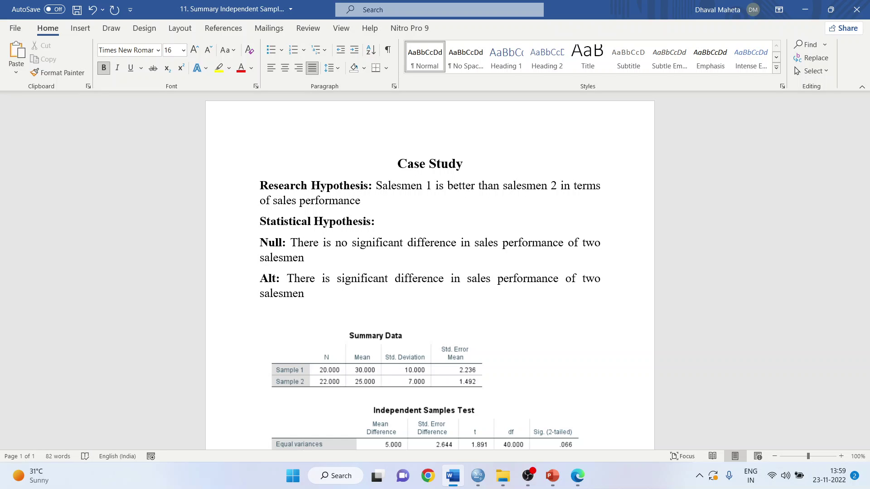
key("Down")
key("Down")
key("Down")
key("Down")
key("Down")
key("Down")
key("Down")
key("Down")
key("Down")
key("Down")
key("Down")
key("Down")
key("Down")
key("Down")
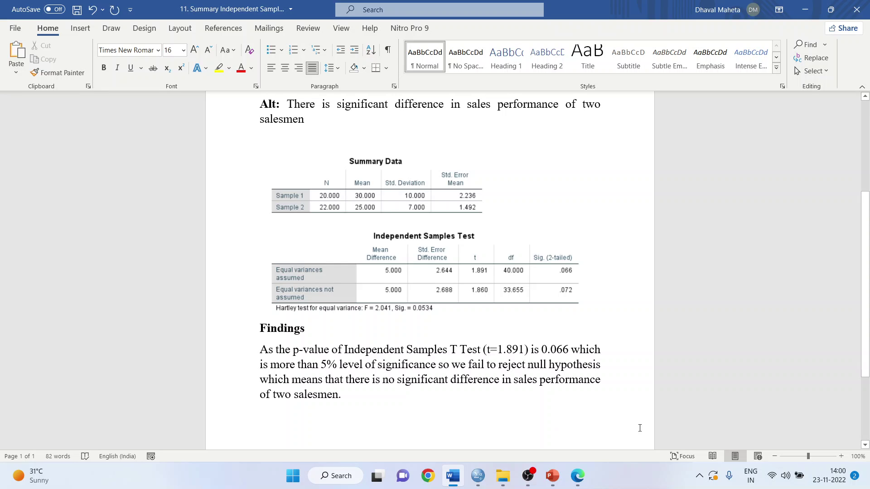
Bring PowerPoint forward and show the closing Thank You slide (slide 3).
left_click(547, 475)
left_click(99, 274)
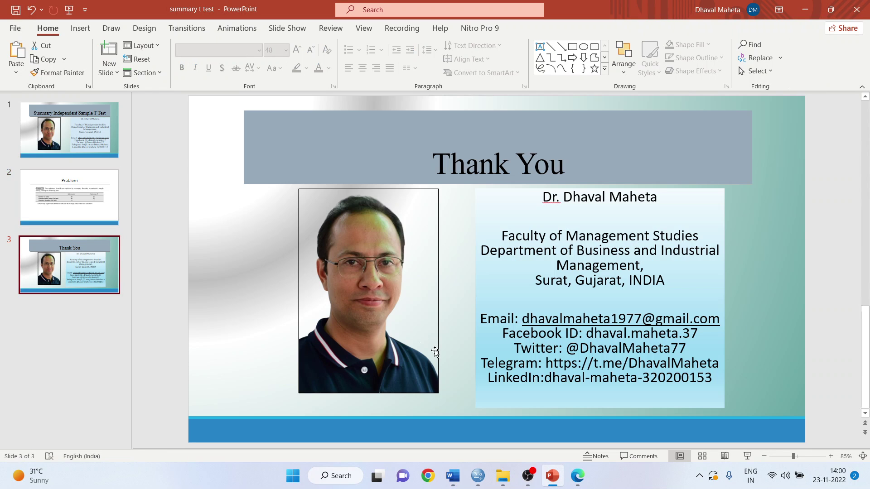